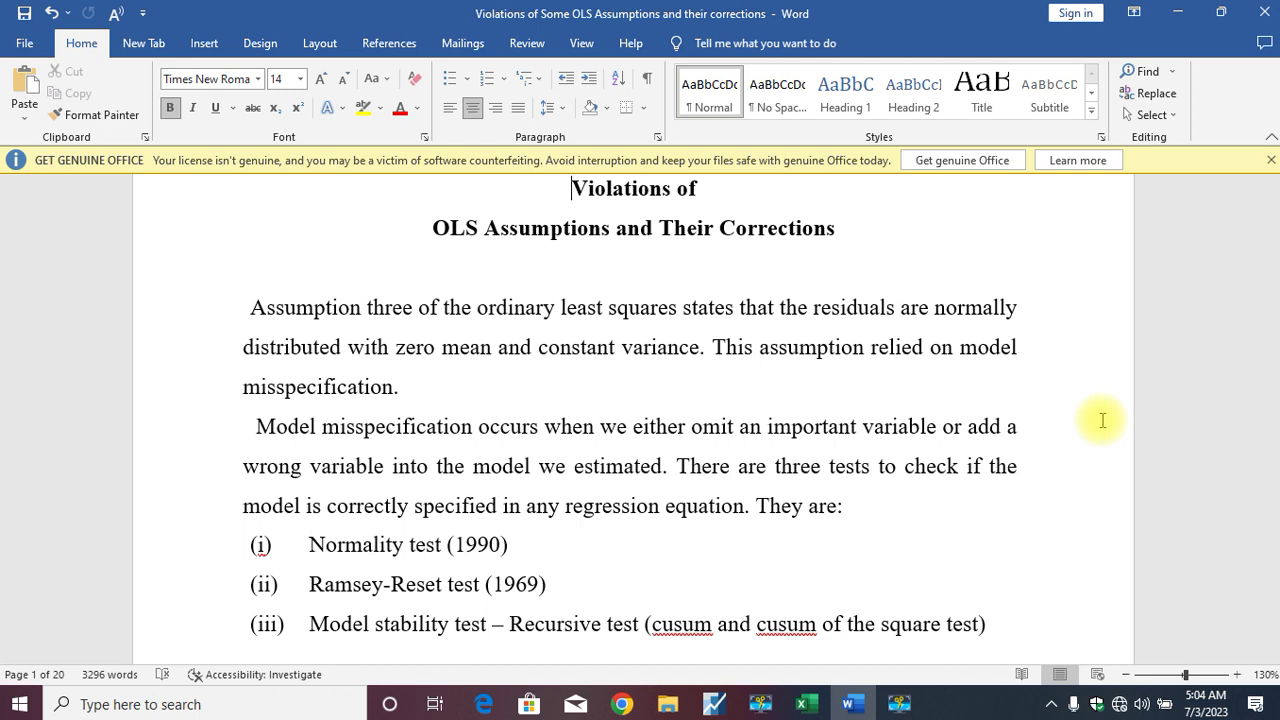
Skim the diagnostic-tests document, then bring forward the LOG(GDPPC) least-squares output (R-squared 0.580372)
key(Down)
key(Down)
key(Down)
key(Down)
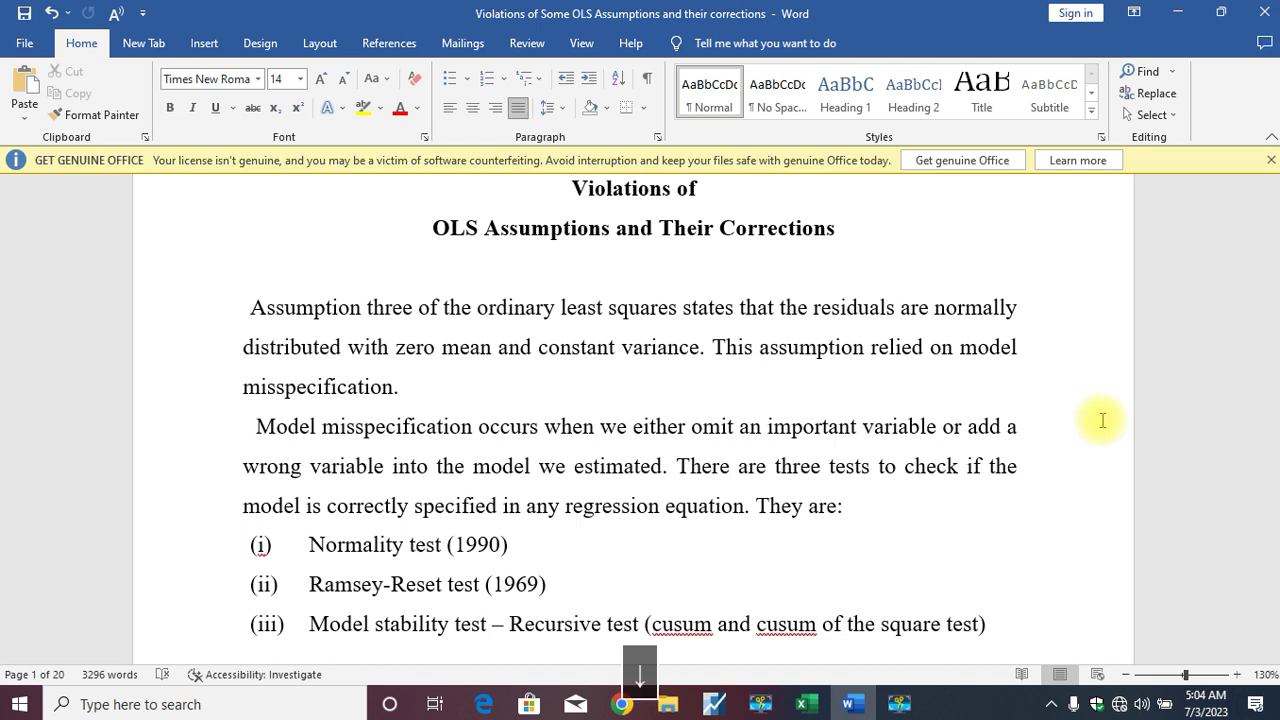
key(Down)
key(Down)
key(Down)
key(Down)
key(Down)
key(Down)
key(Down)
key(Down)
key(Down)
key(Down)
key(Down)
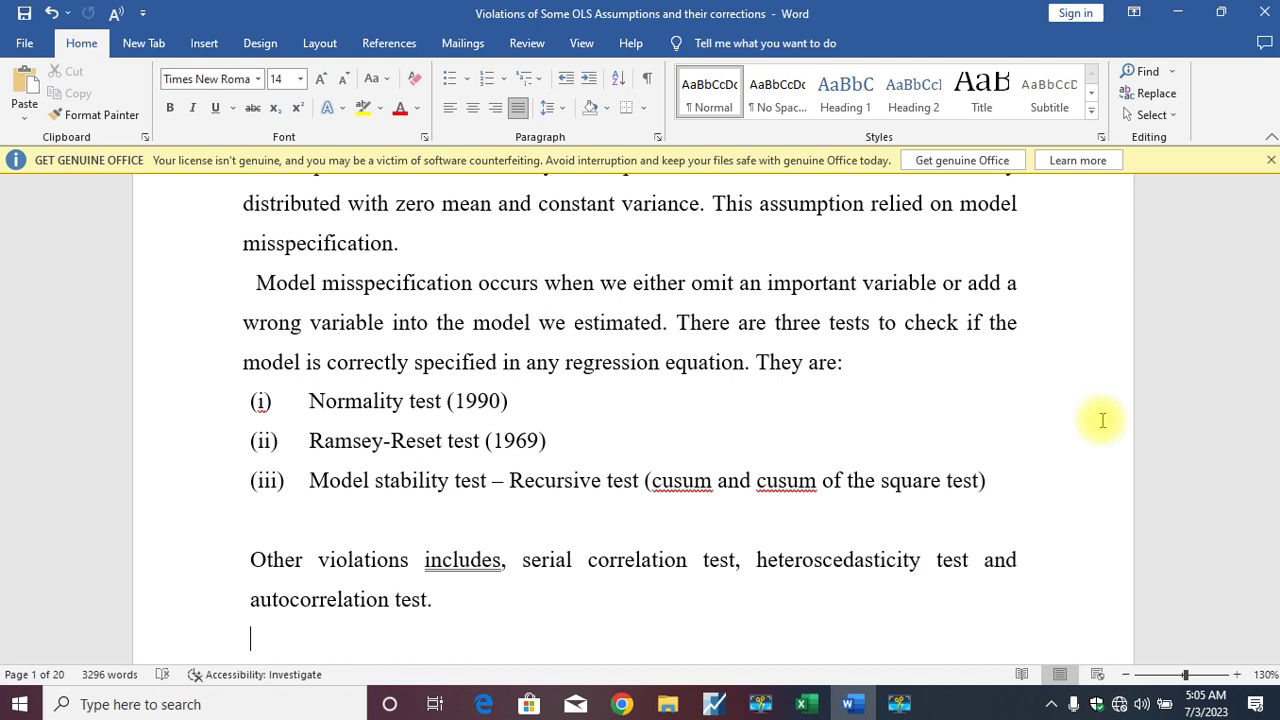
key(Up)
key(Up)
key(Up)
key(Up)
key(Up)
key(Up)
key(Up)
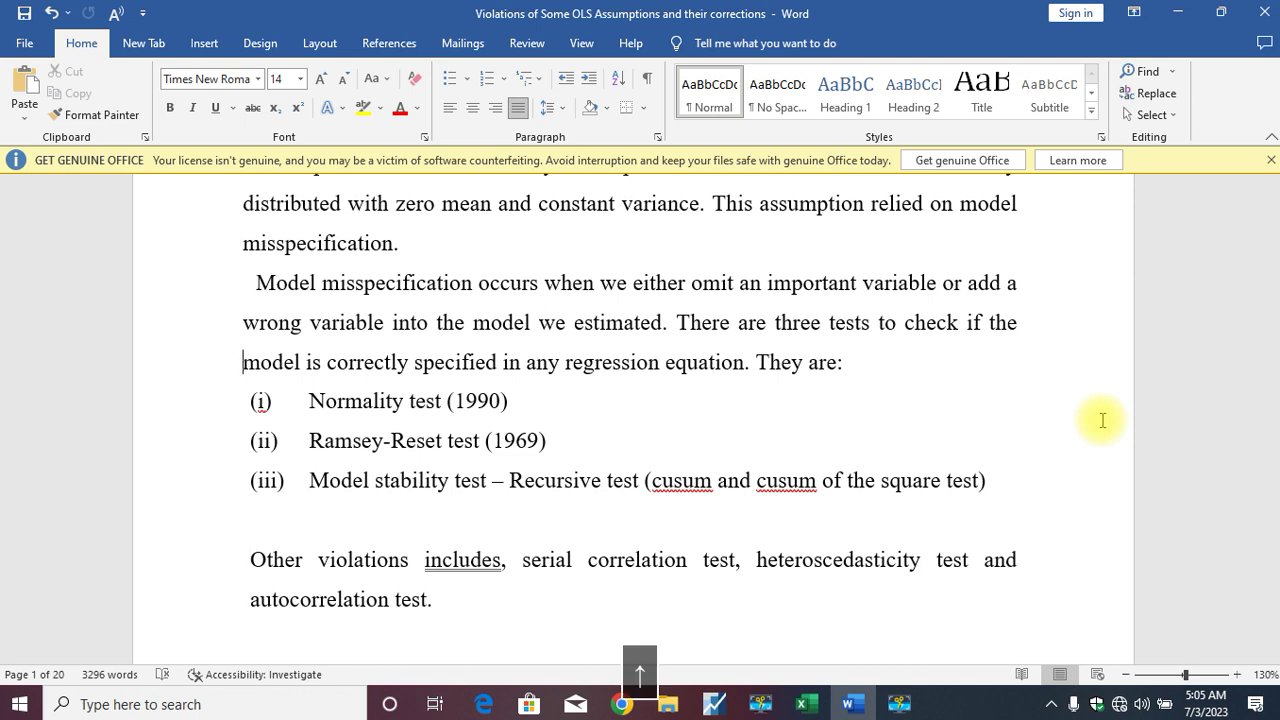
key(Up)
key(Up)
key(Up)
key(Up)
key(Up)
key(Up)
key(Up)
key(Up)
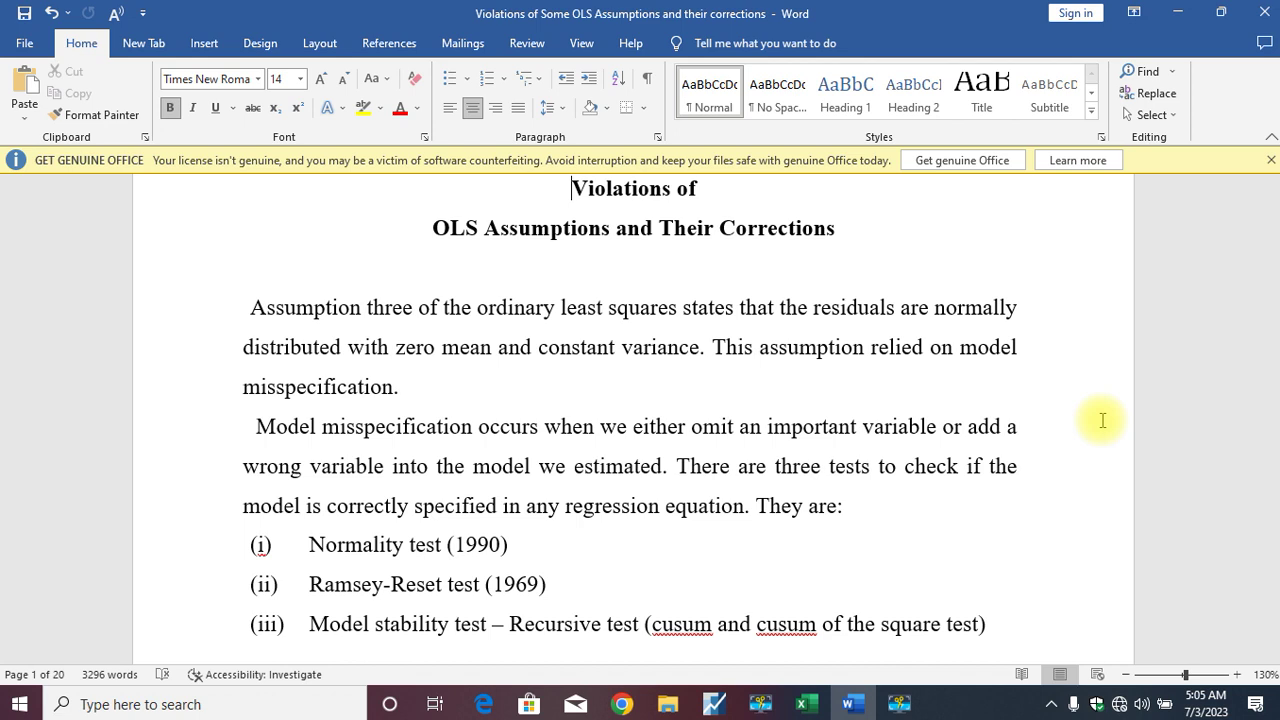
key(Down)
key(Down)
key(Down)
key(Down)
key(Down)
key(Down)
key(Down)
key(Down)
key(Down)
key(Down)
key(Down)
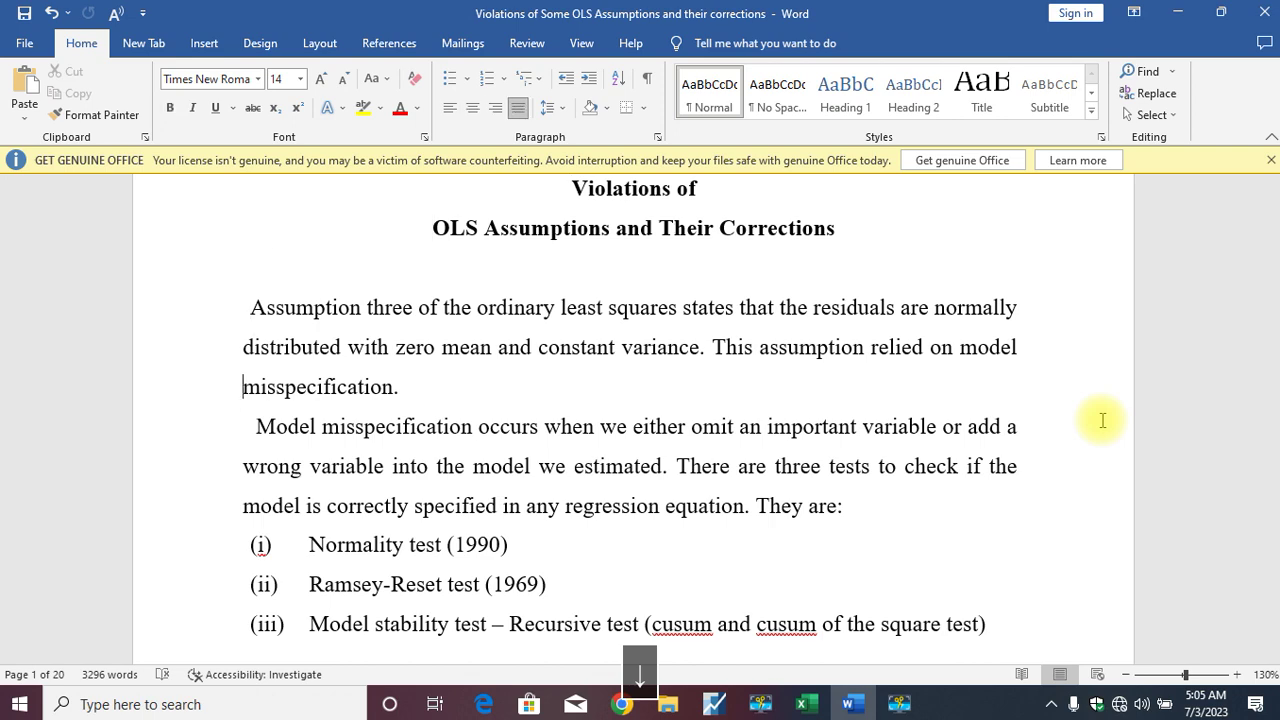
key(Down)
key(Down)
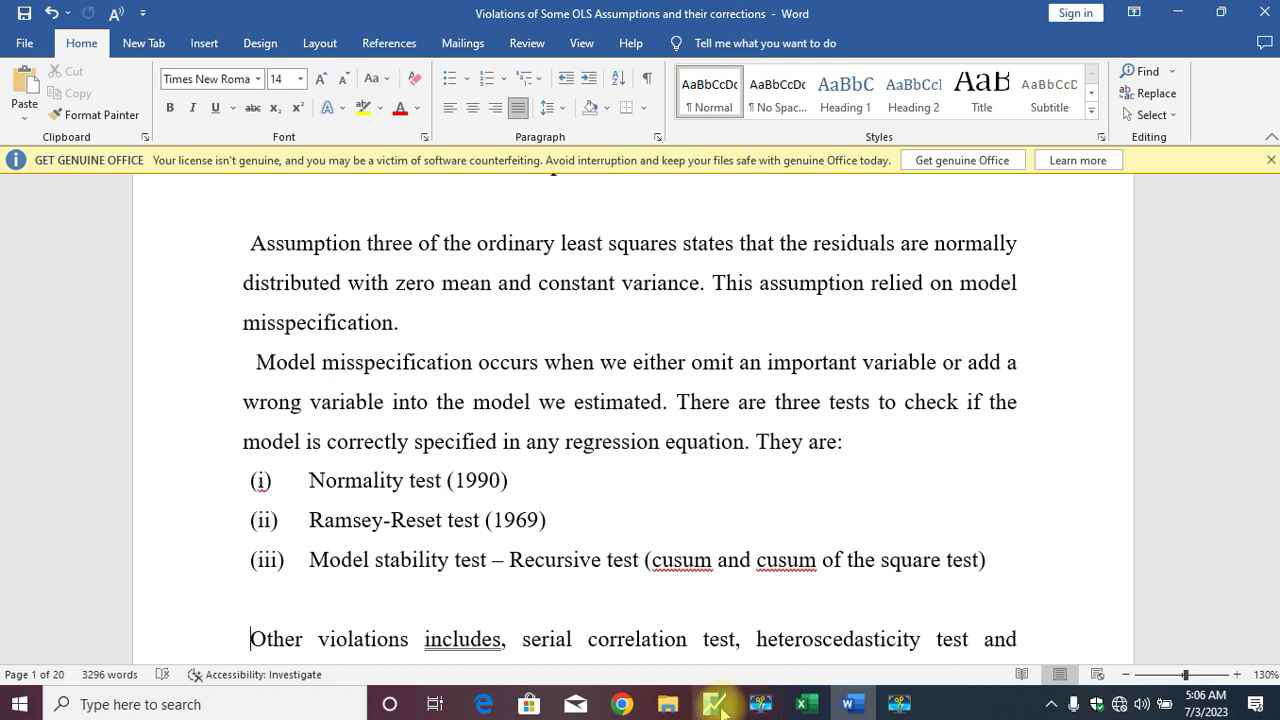
mouse_move(722, 706)
click(717, 651)
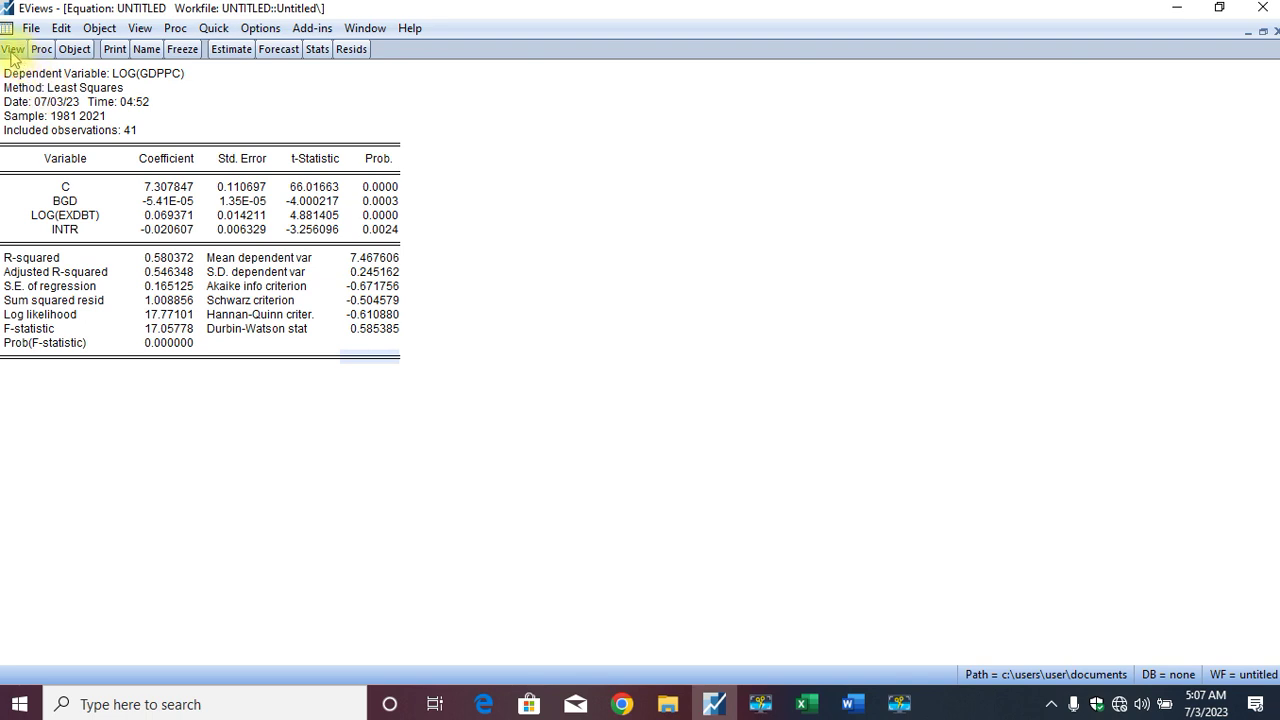
Display the residual Histogram - Normality Test, showing Jarque-Bera 1.122962 with probability 0.570364
click(13, 52)
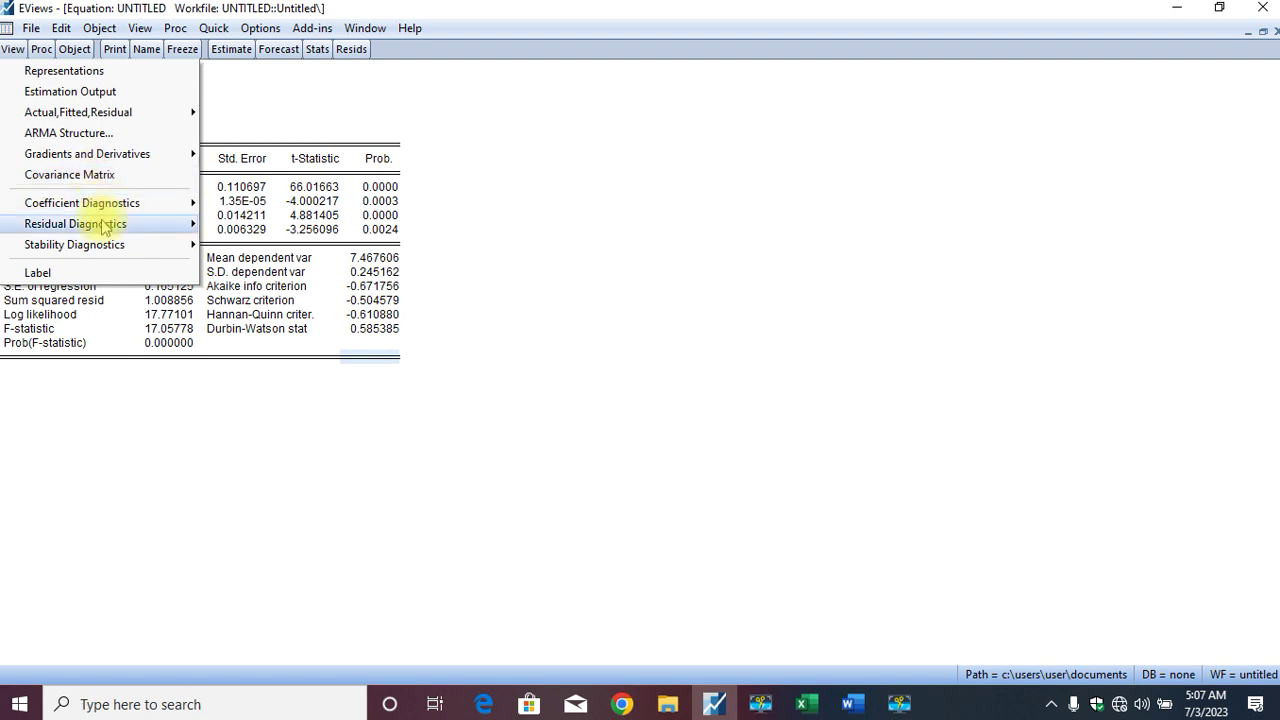
mouse_move(104, 224)
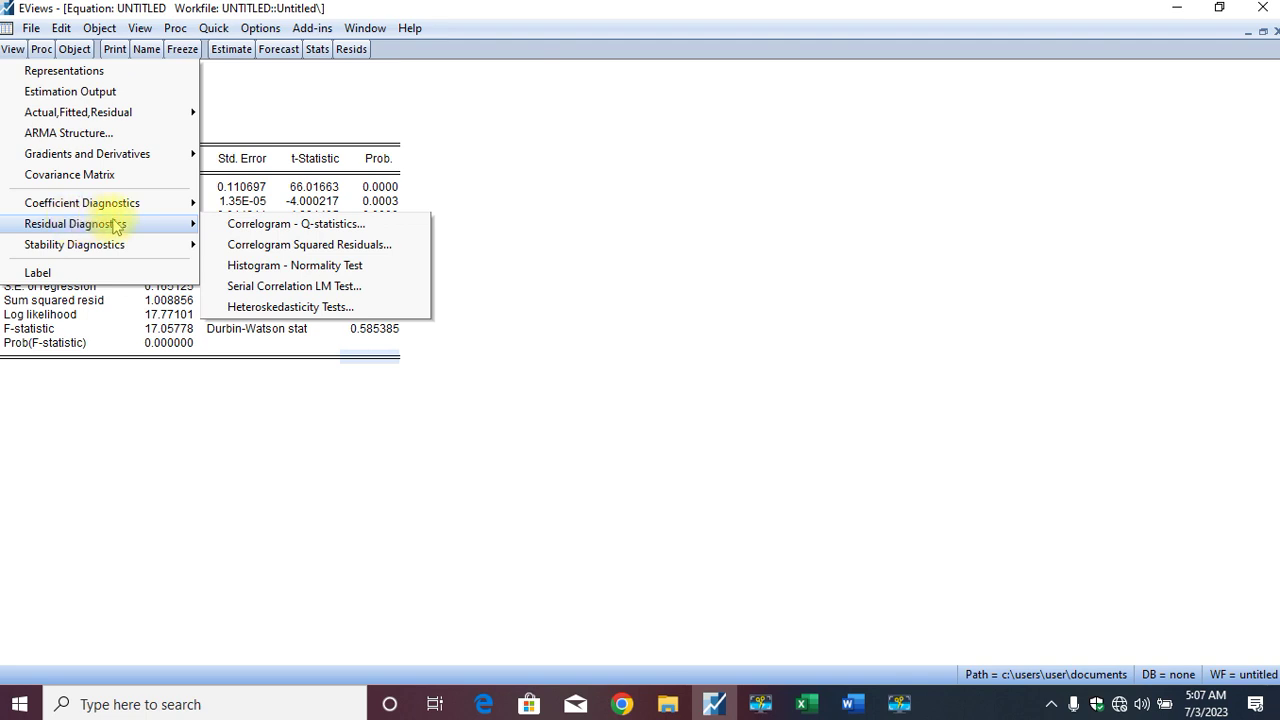
click(250, 266)
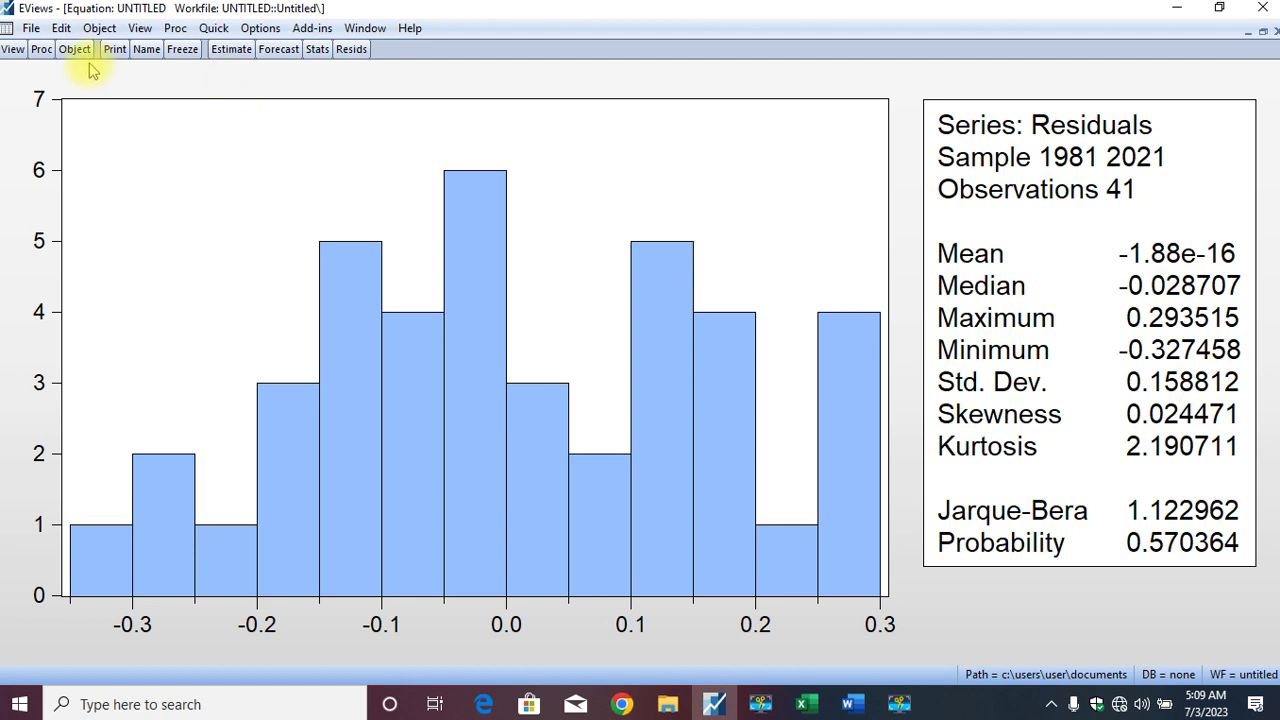
Show the Recursive Estimates CUSUM Test chart for 1985–2021 with its 5% bounds
click(12, 50)
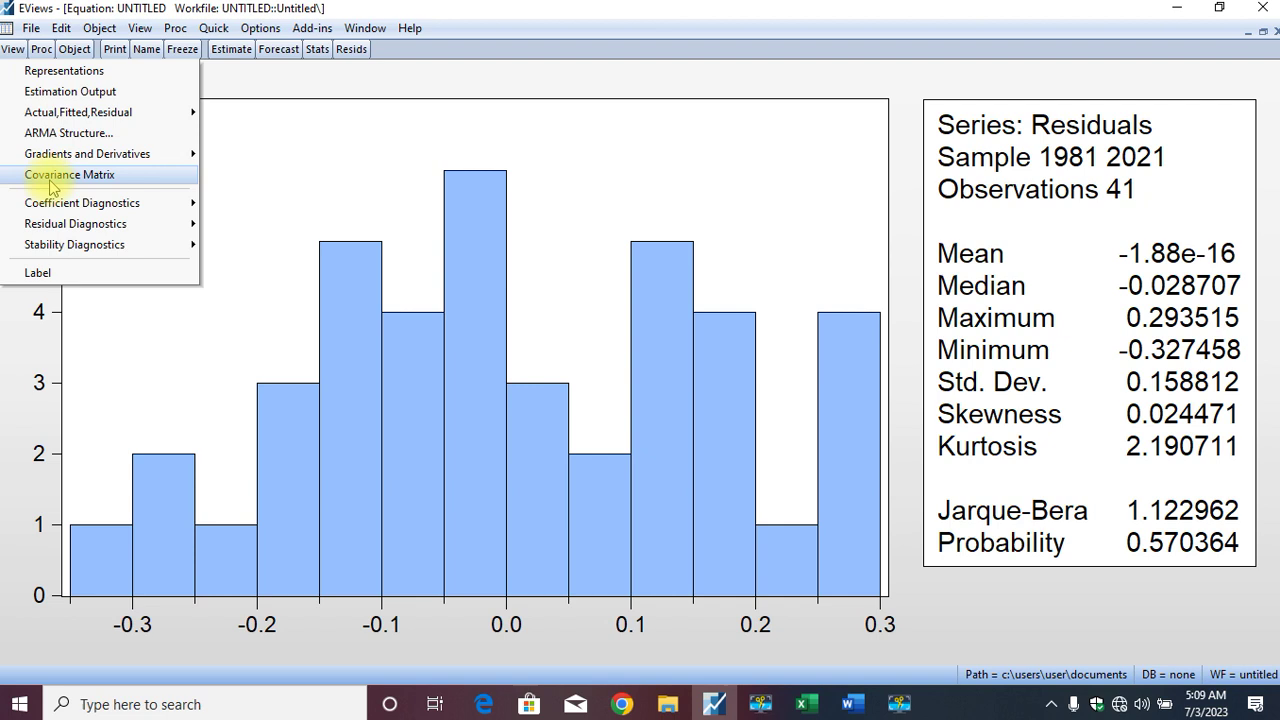
mouse_move(58, 229)
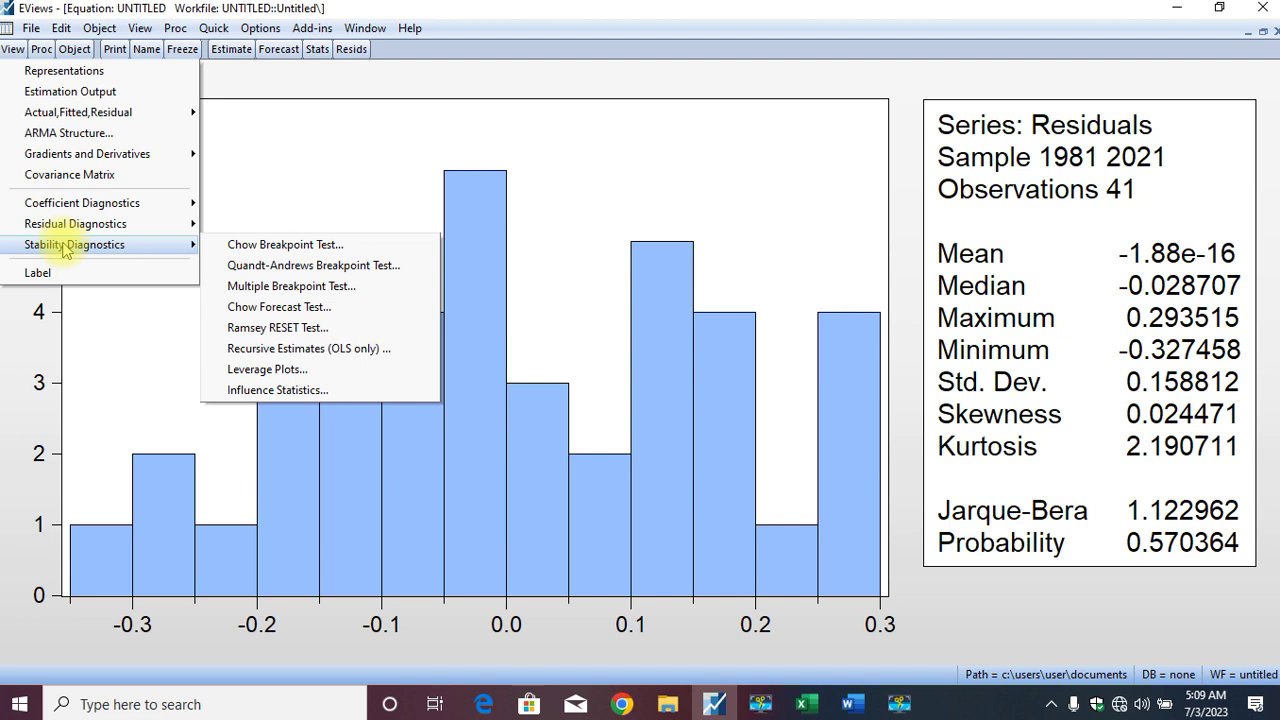
click(250, 348)
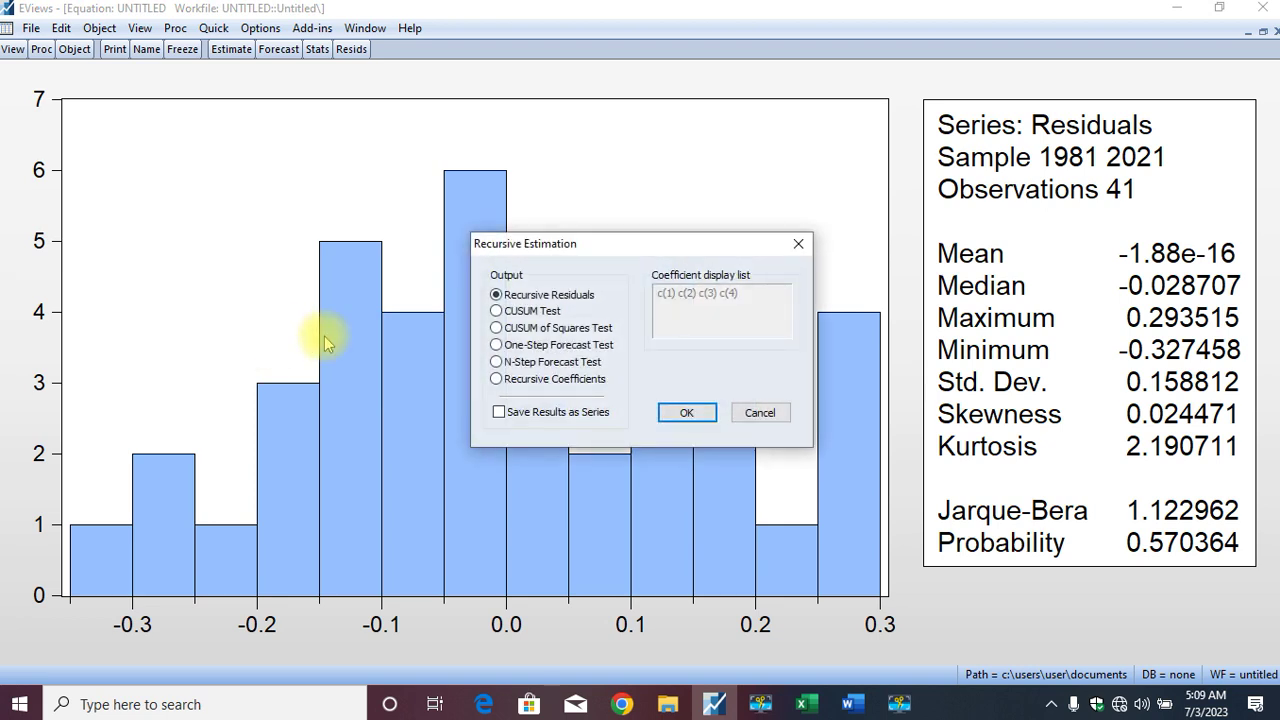
click(497, 312)
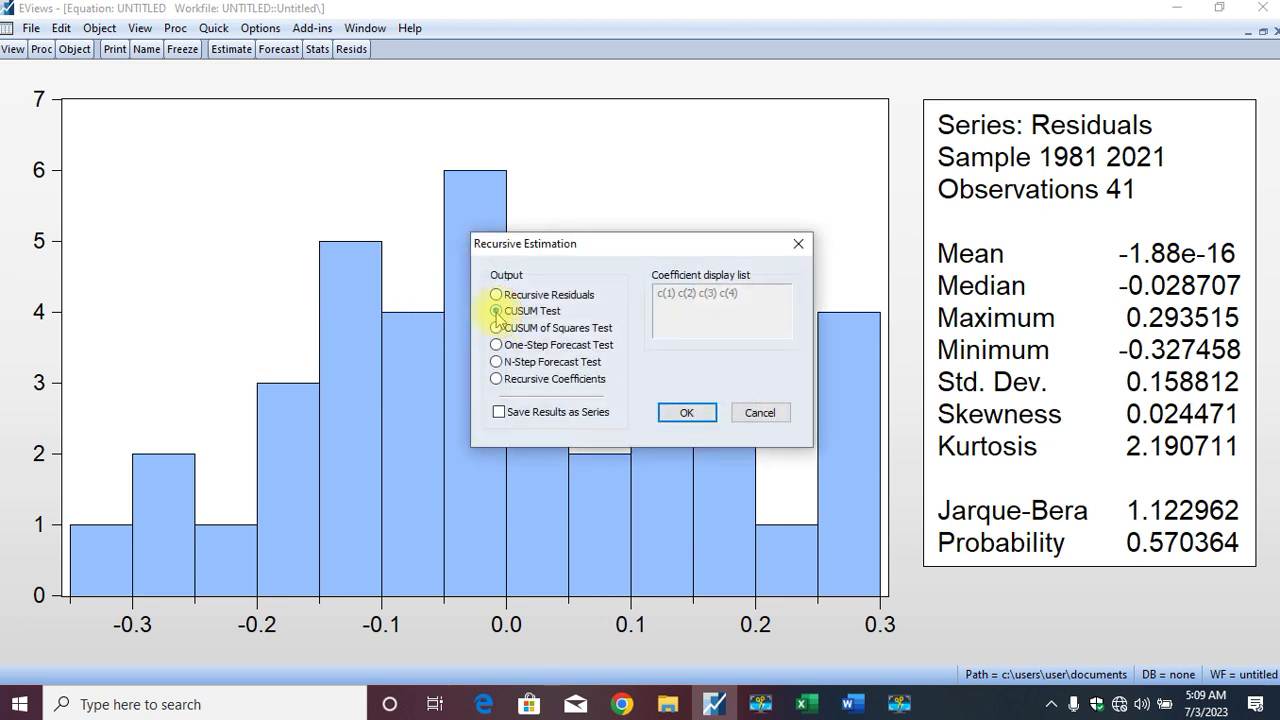
click(680, 414)
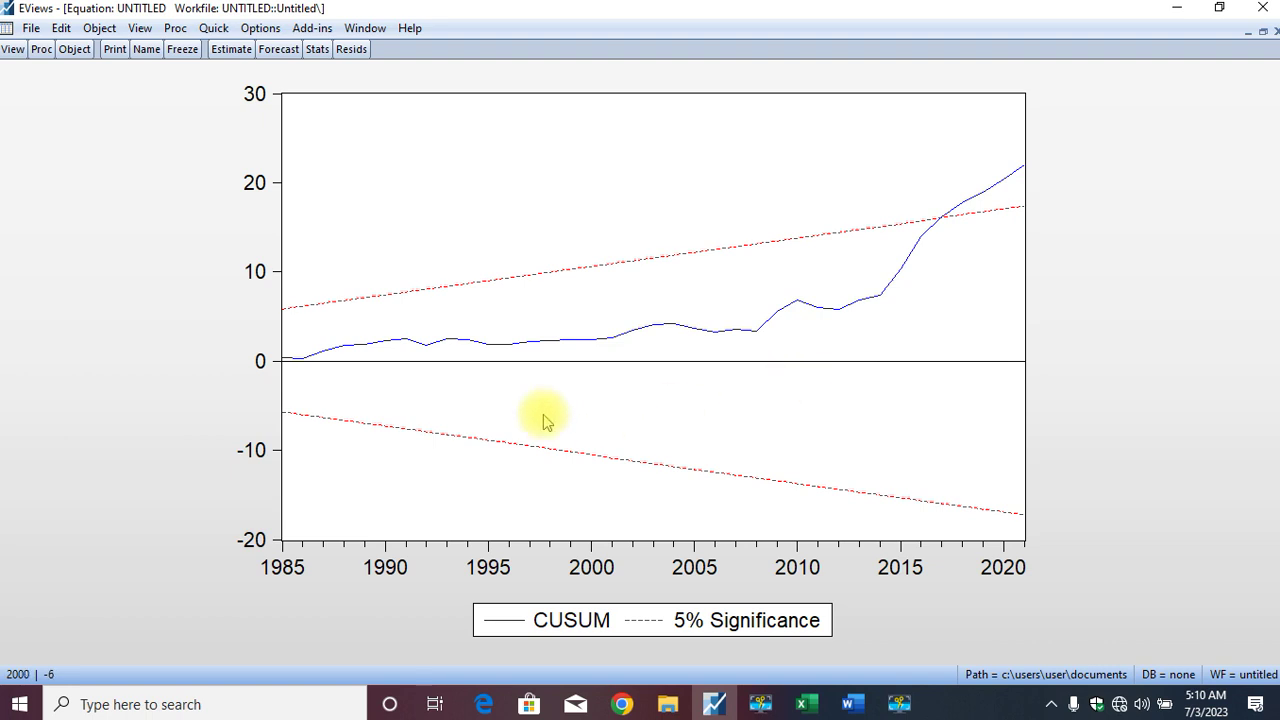
mouse_move(300, 312)
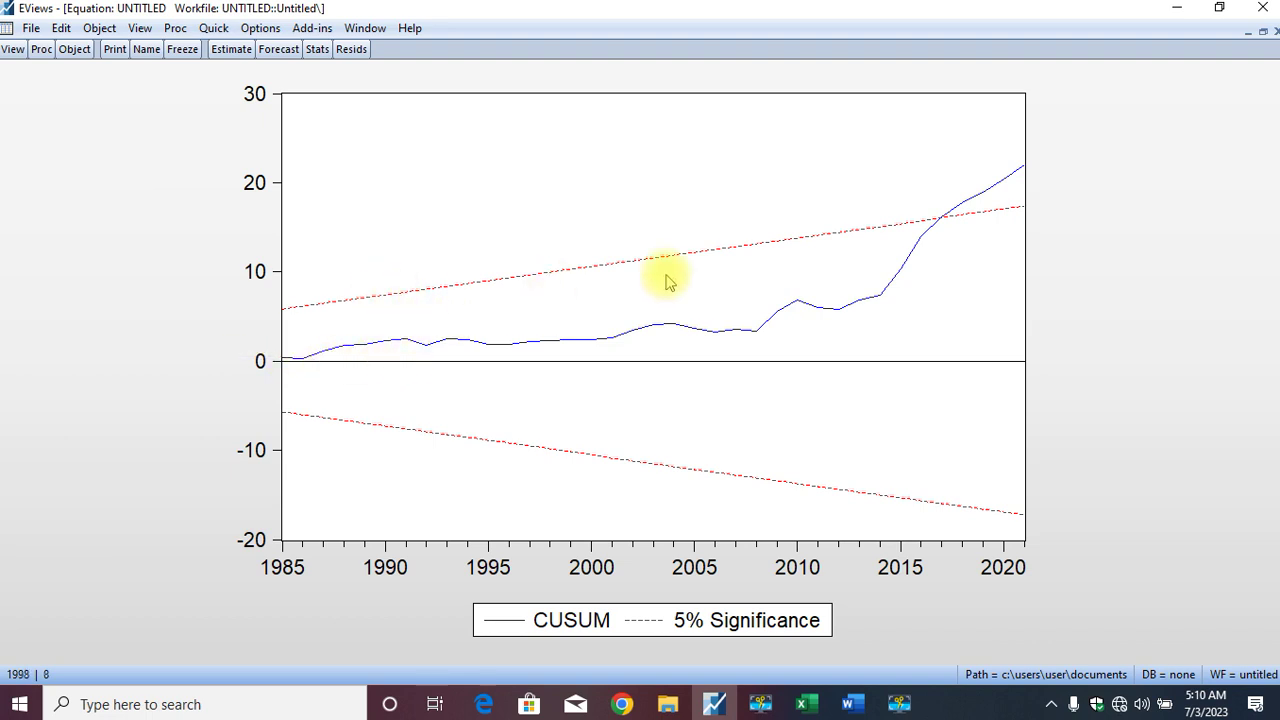
mouse_move(940, 238)
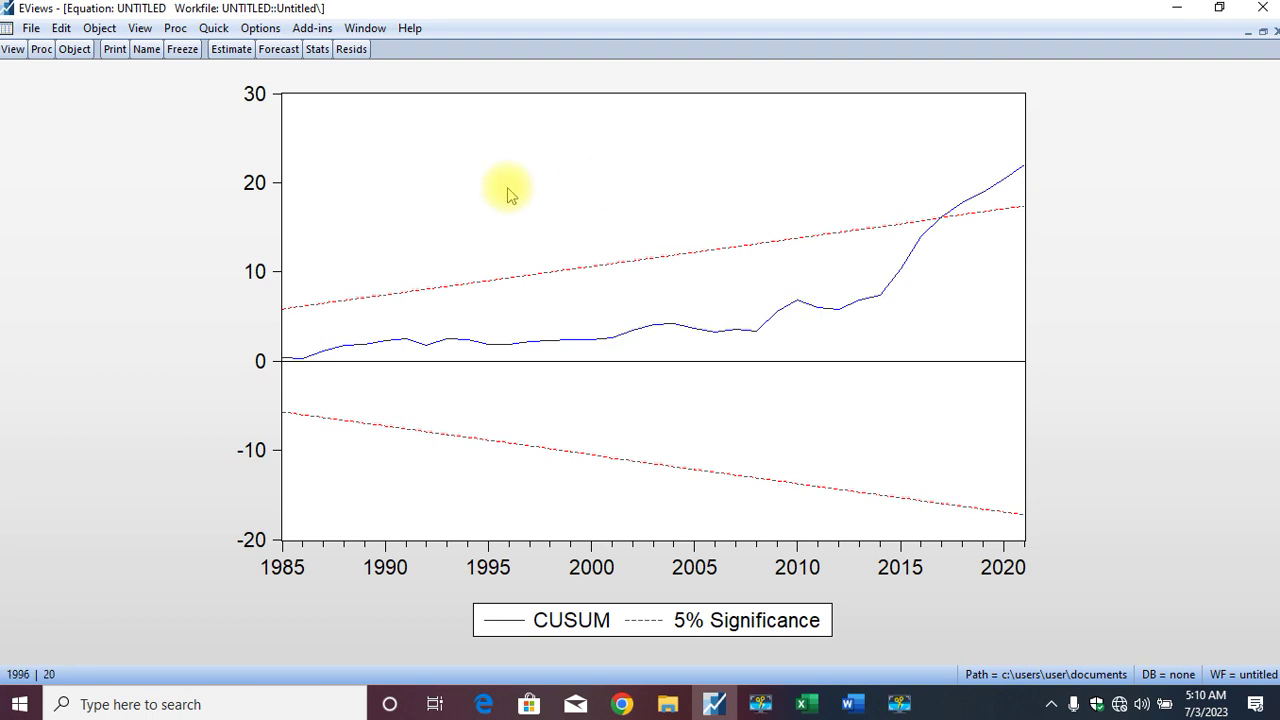
Run the Ramsey RESET Test with 1 fitted term, giving F-statistic 5.444531 (p 0.0253)
click(12, 52)
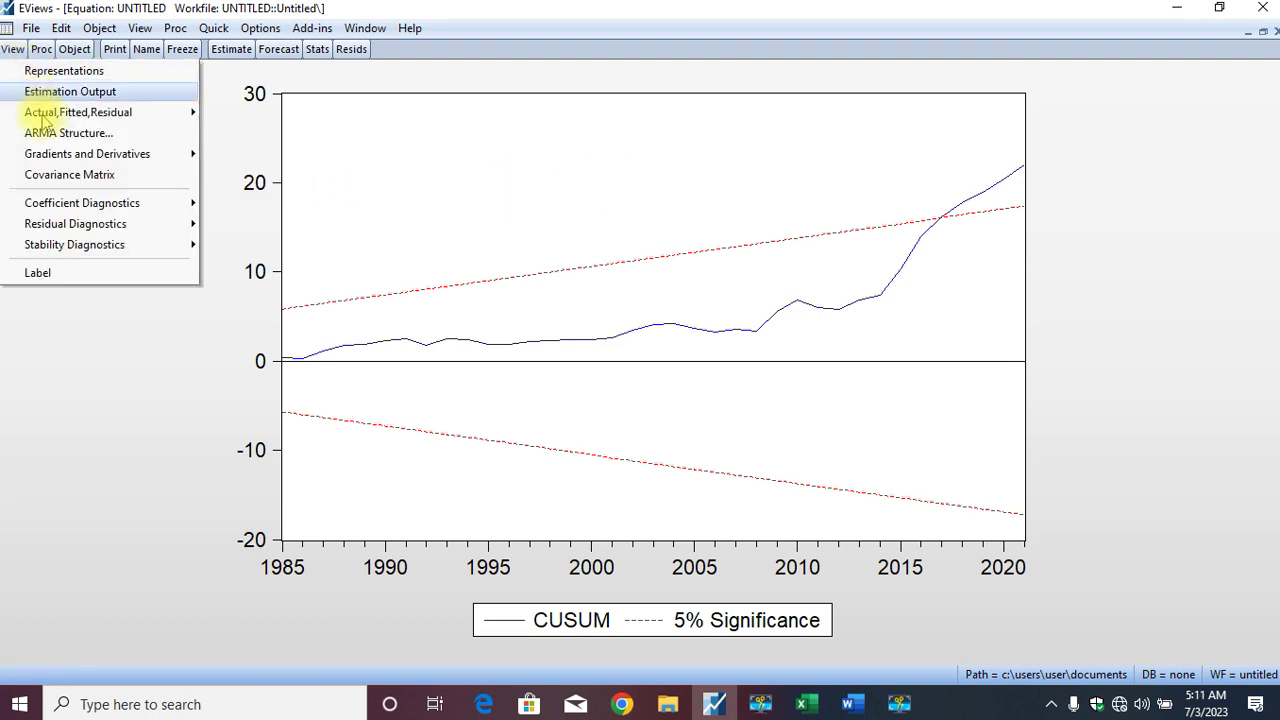
mouse_move(77, 231)
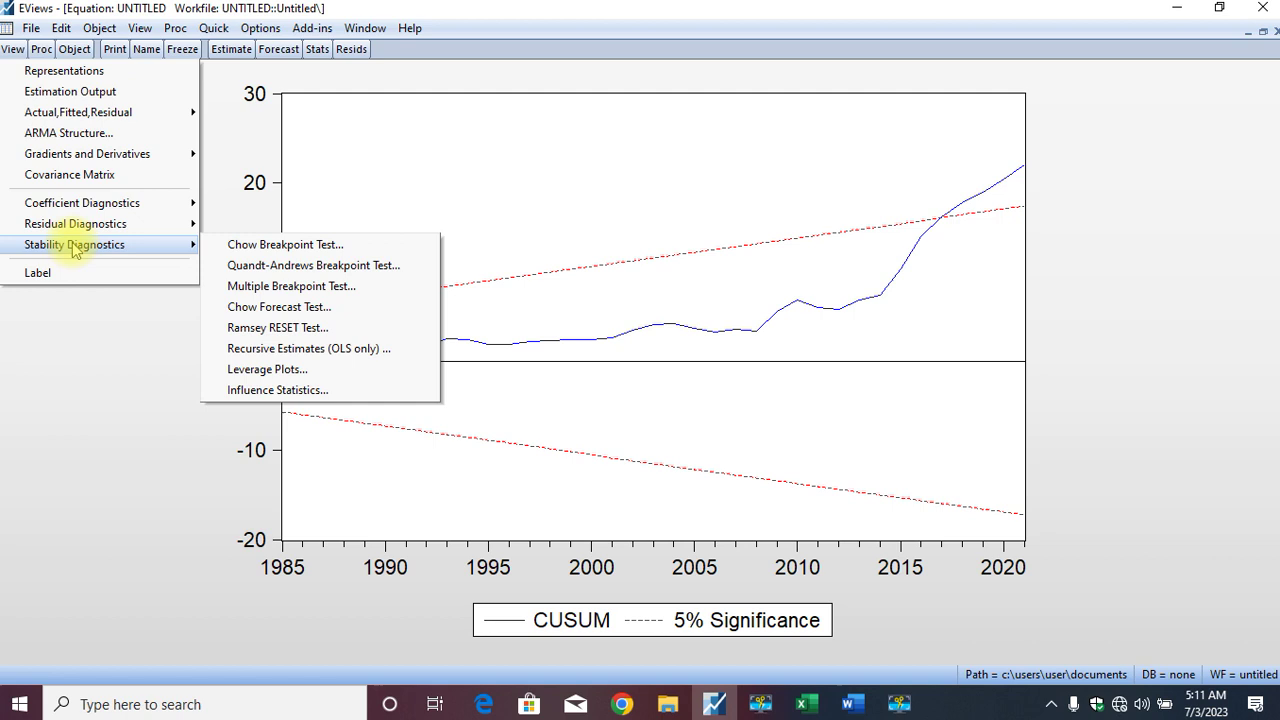
click(258, 328)
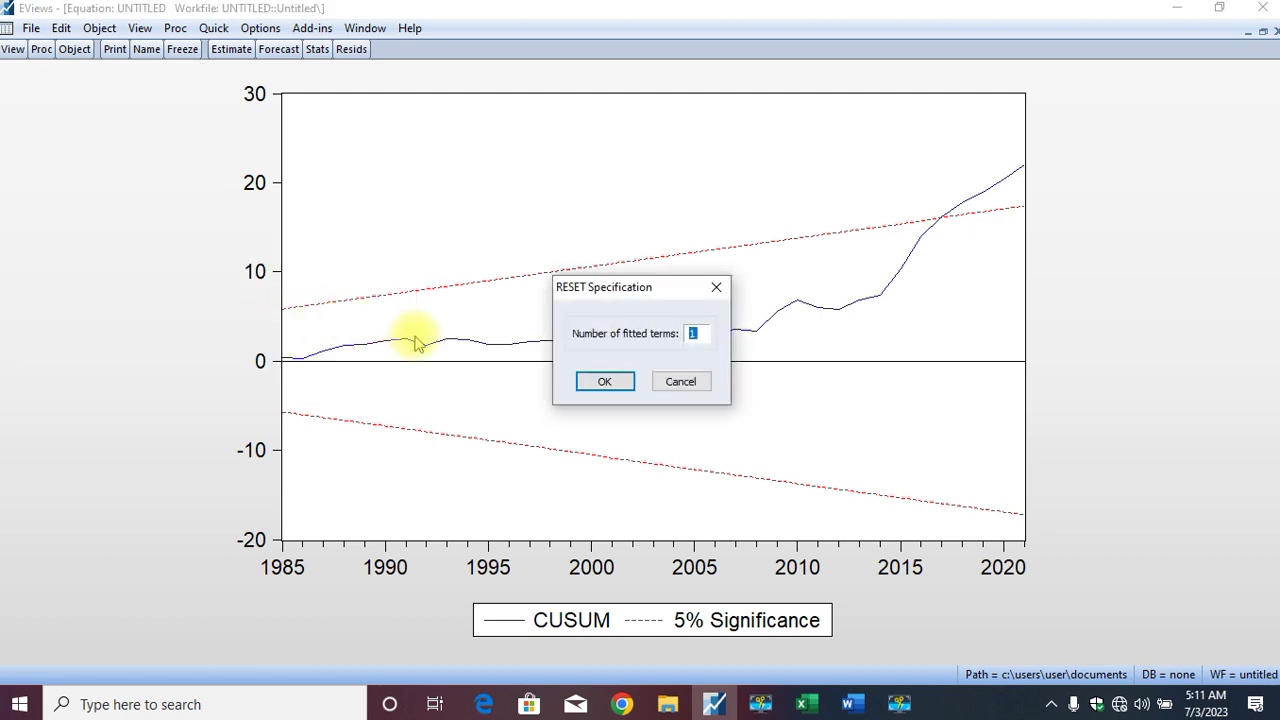
click(601, 384)
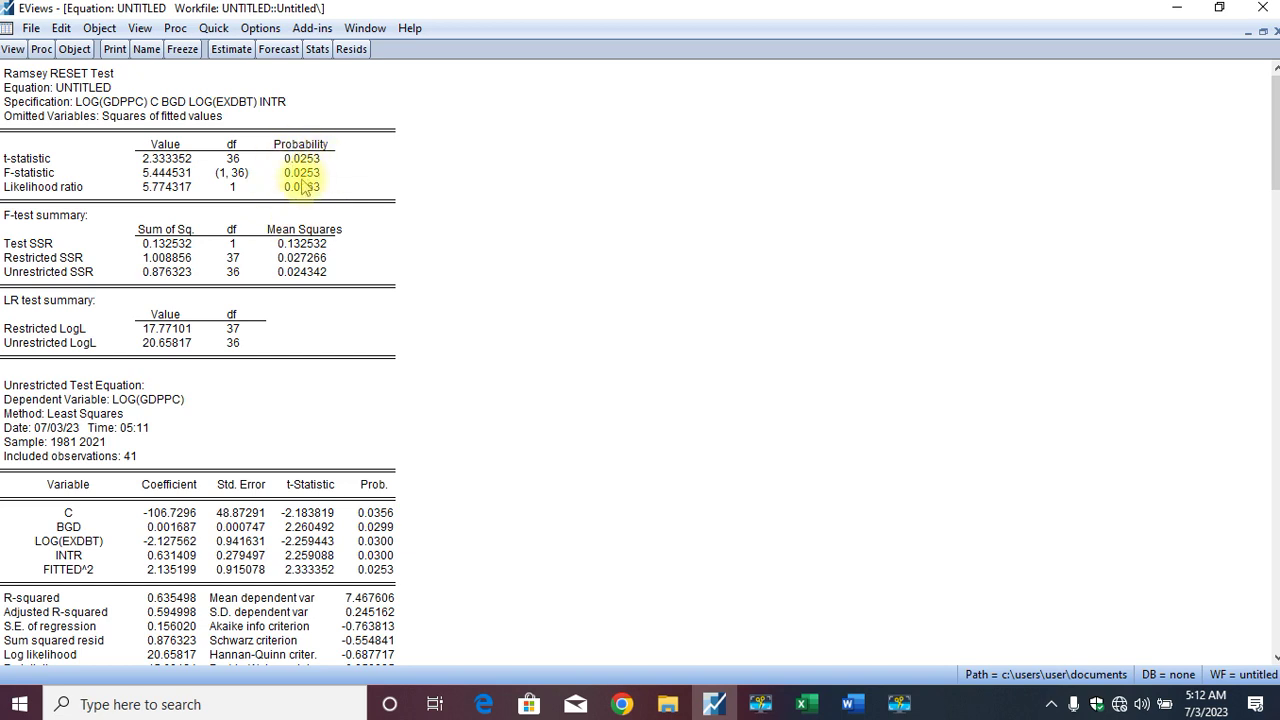
Re-estimate the LOG(GDPPC) equation by LS over 1981–2021 with the unchanged specification
click(12, 49)
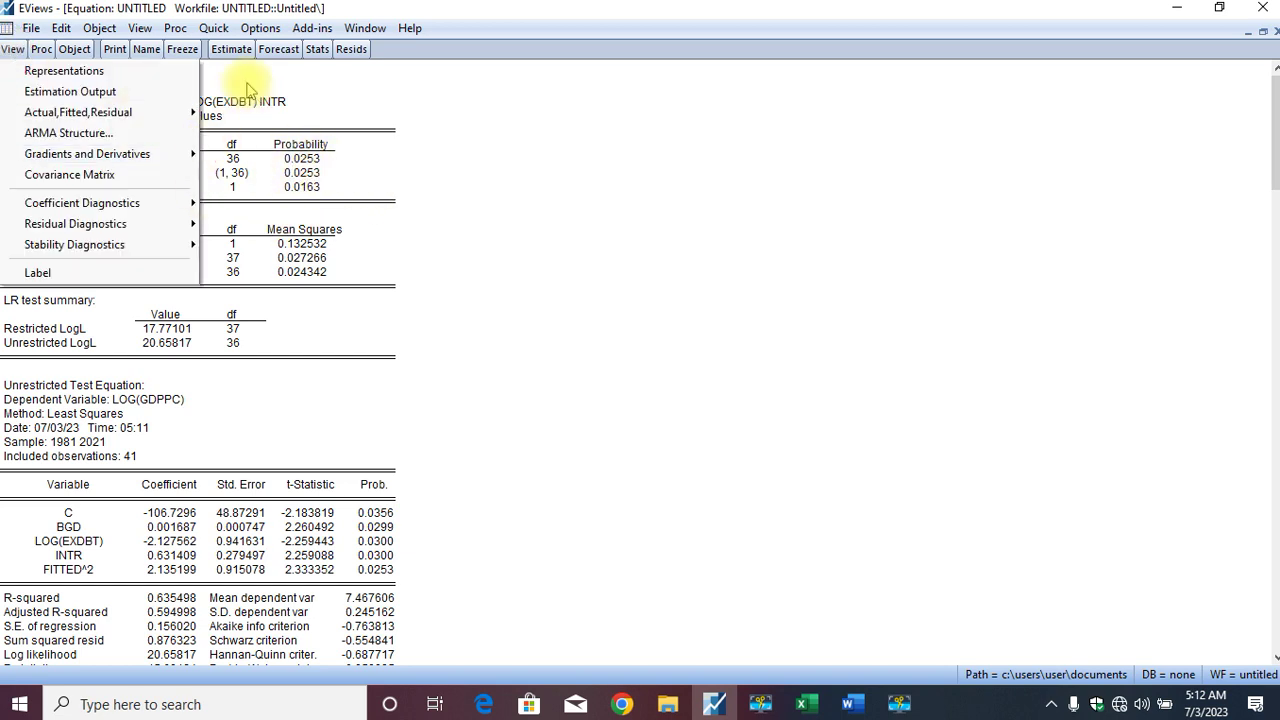
click(232, 55)
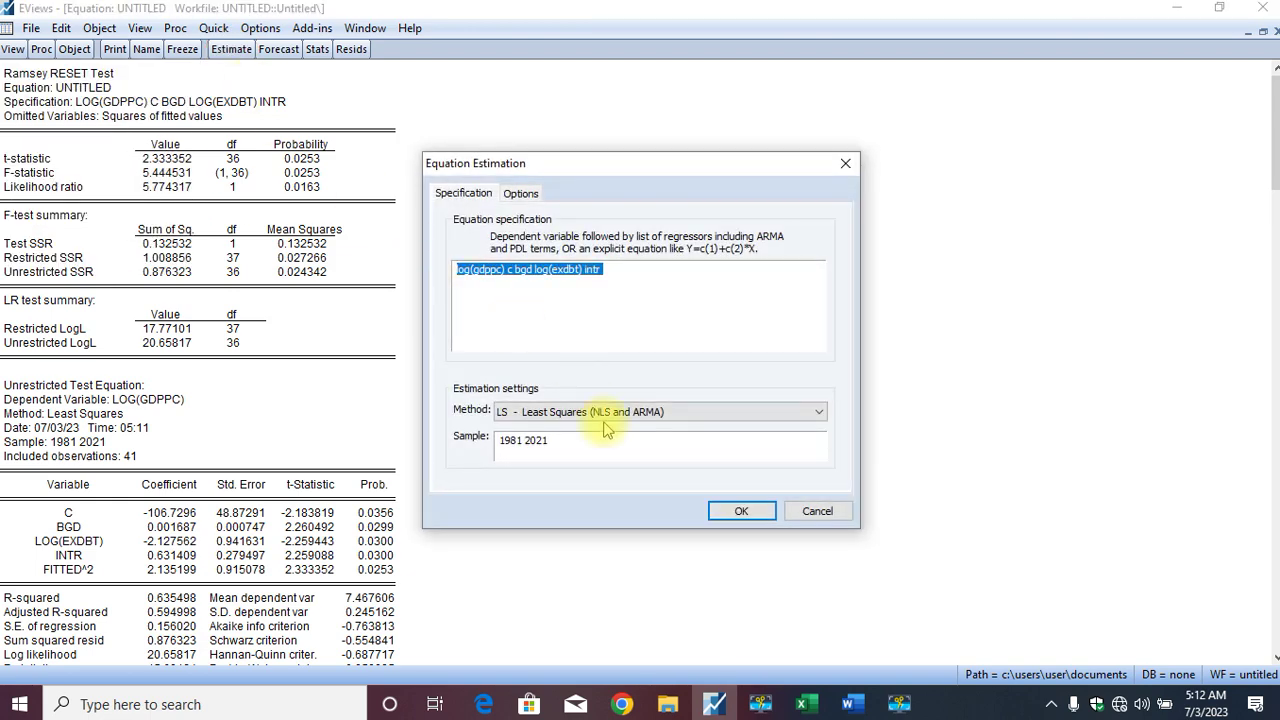
click(740, 515)
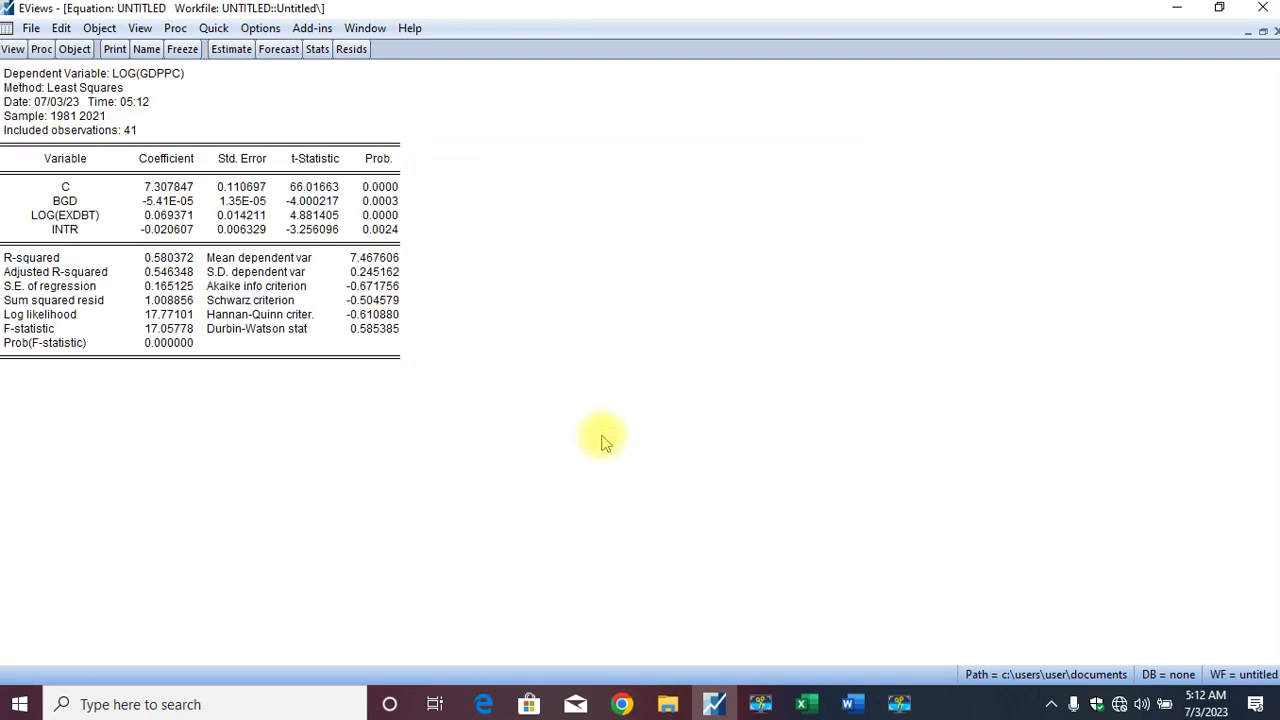